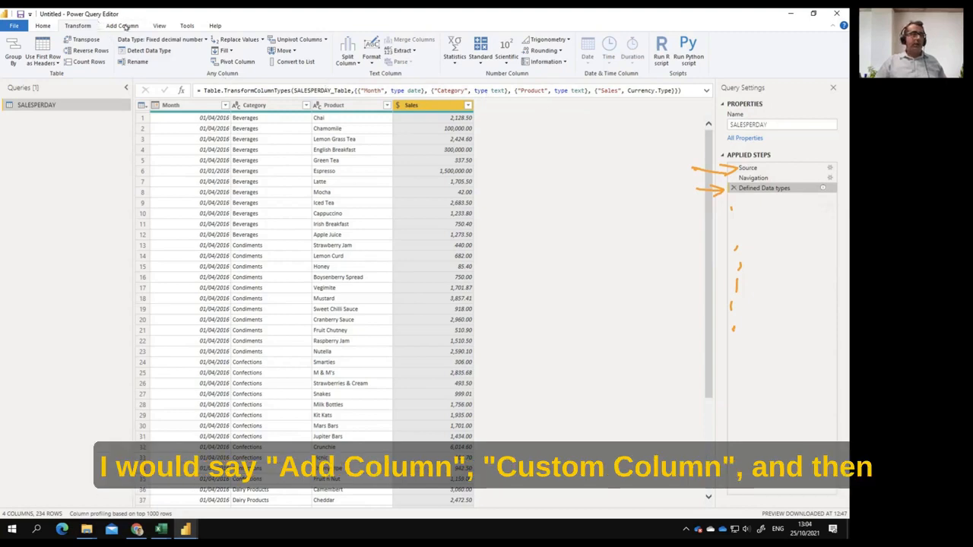
# Add a custom column named "Sales tax" with the formula 0.10 * [Sales]
pyautogui.click(124, 26)
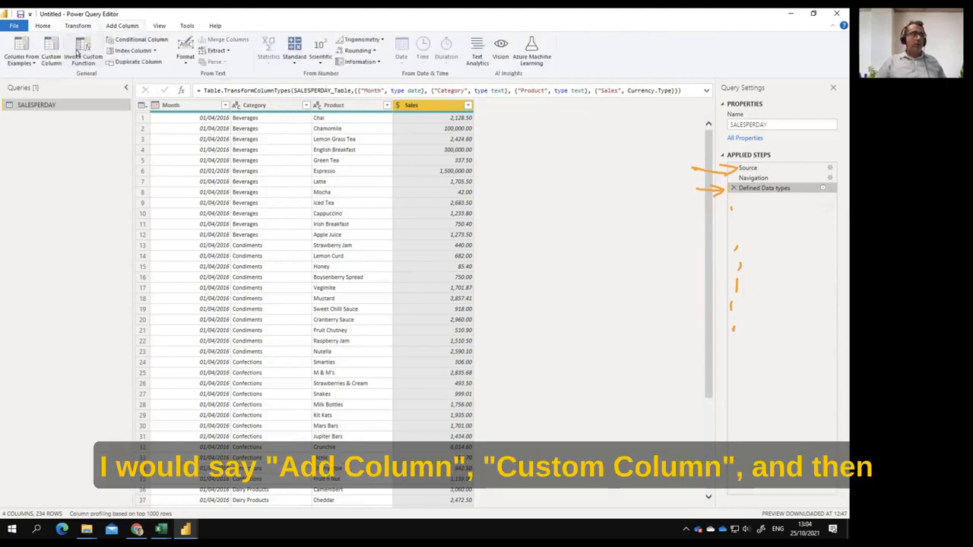
pyautogui.click(49, 53)
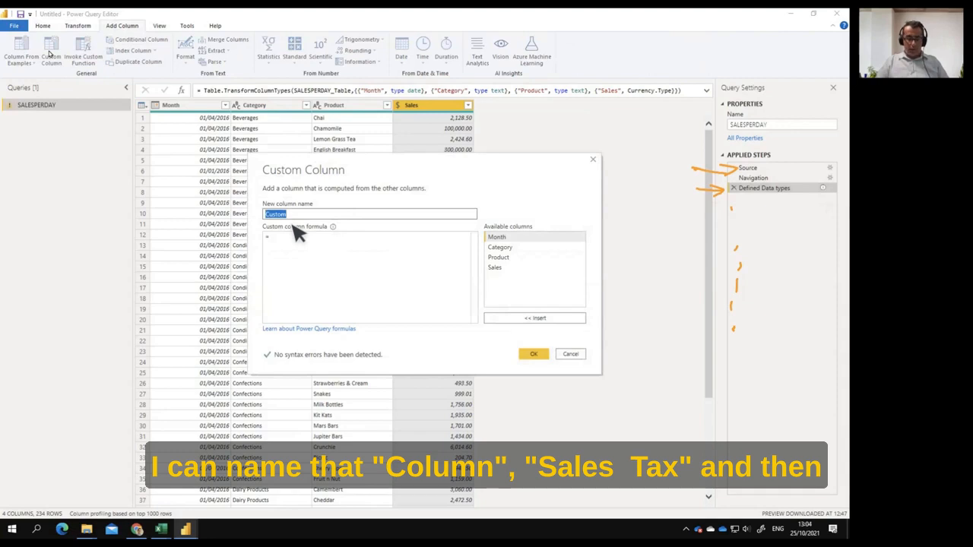
pyautogui.write('Sales tax')
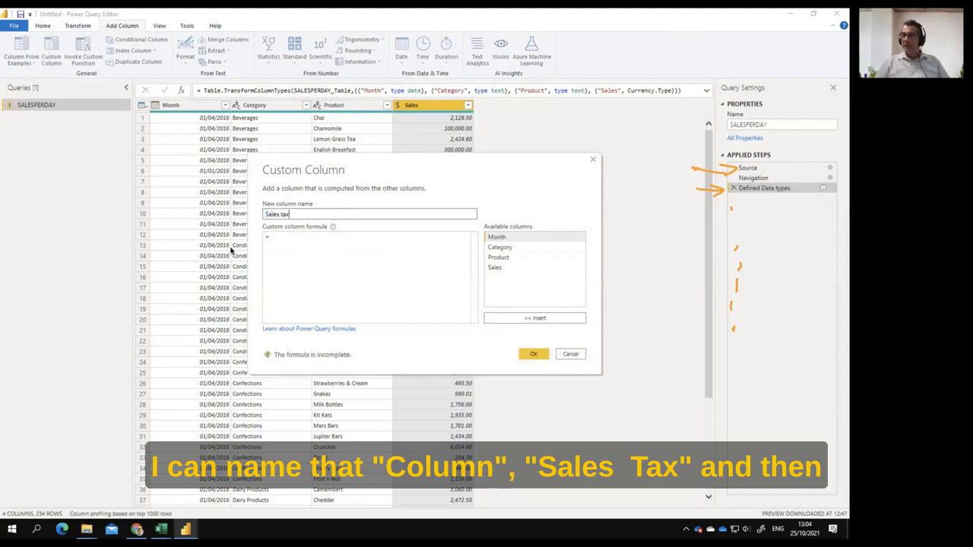
pyautogui.click(295, 238)
pyautogui.write('0.10')
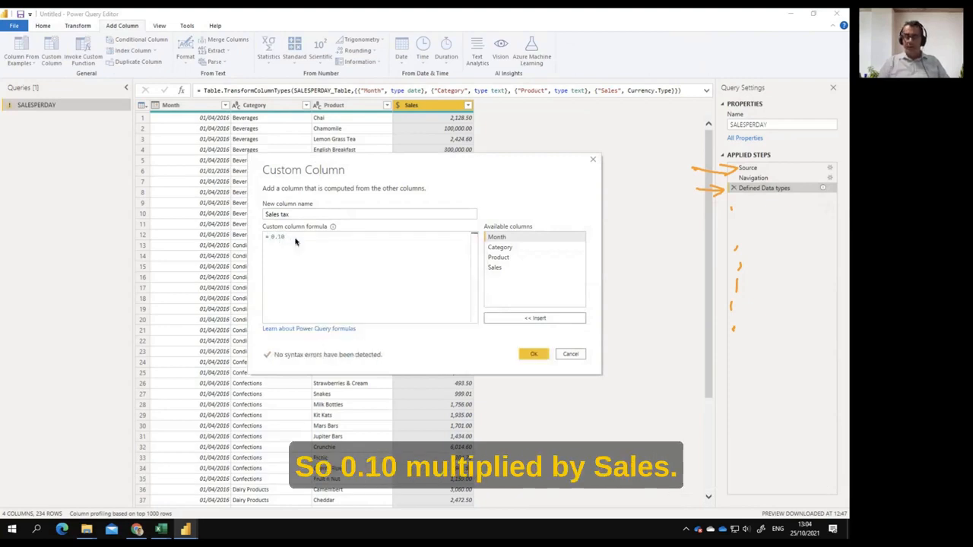
pyautogui.write(' *')
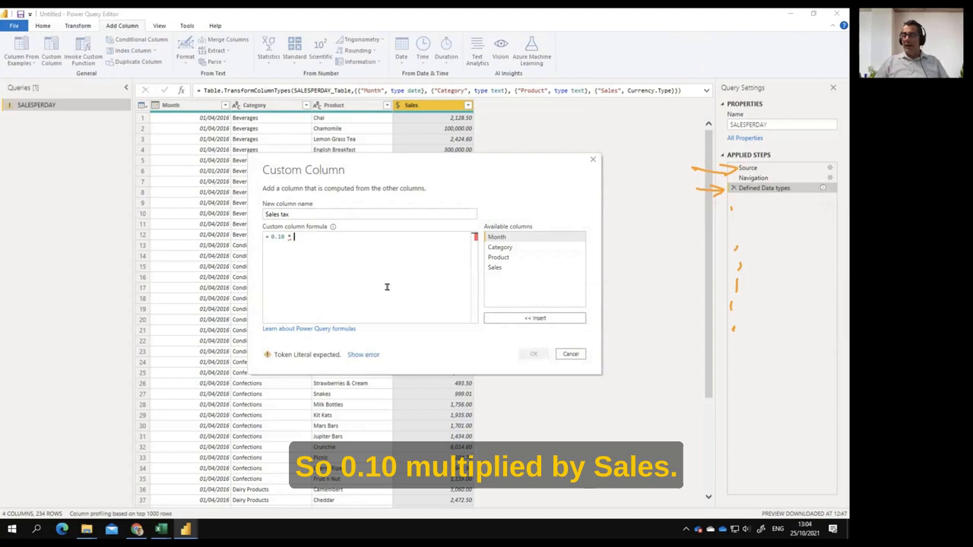
pyautogui.doubleClick(495, 267)
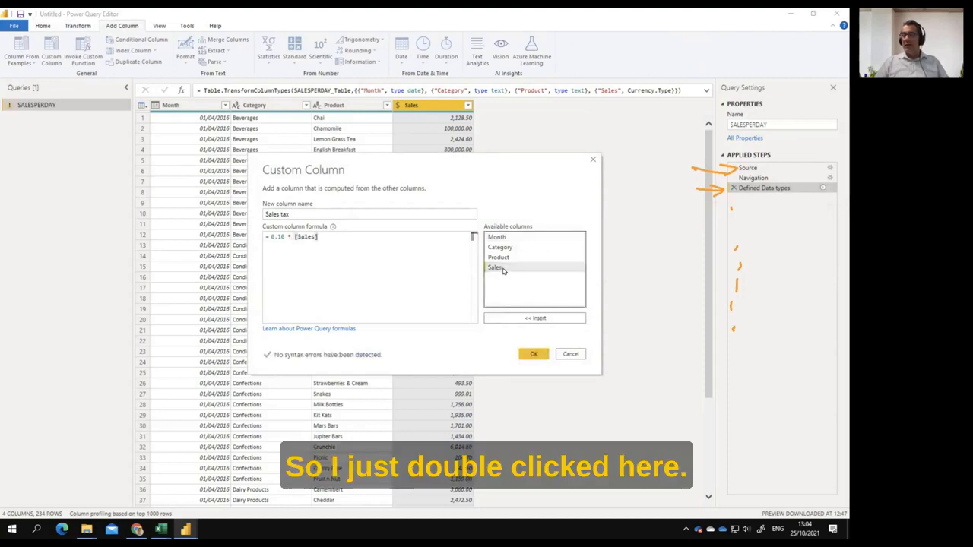
pyautogui.click(535, 354)
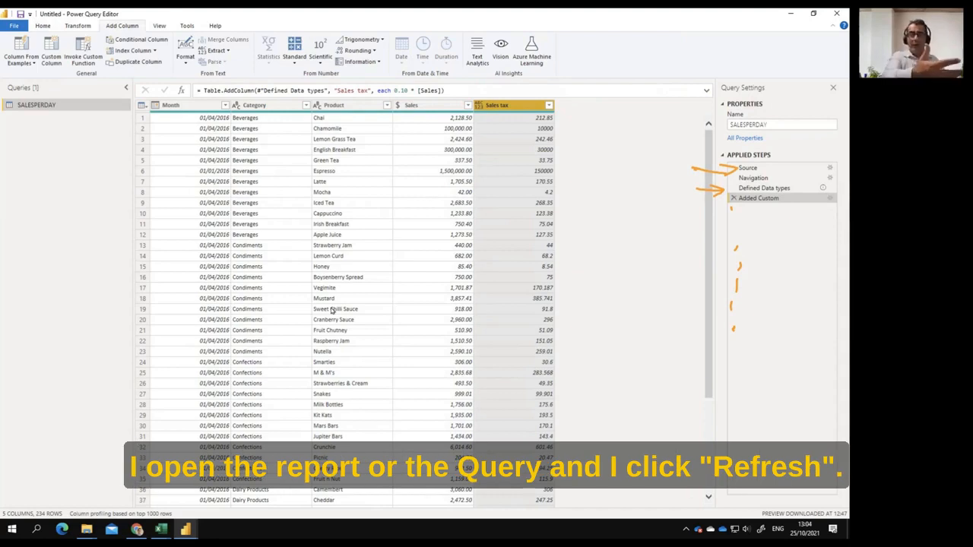
# Rename the Added Custom step as "Calculated Tax on Sales" in its step properties
pyautogui.click(53, 27)
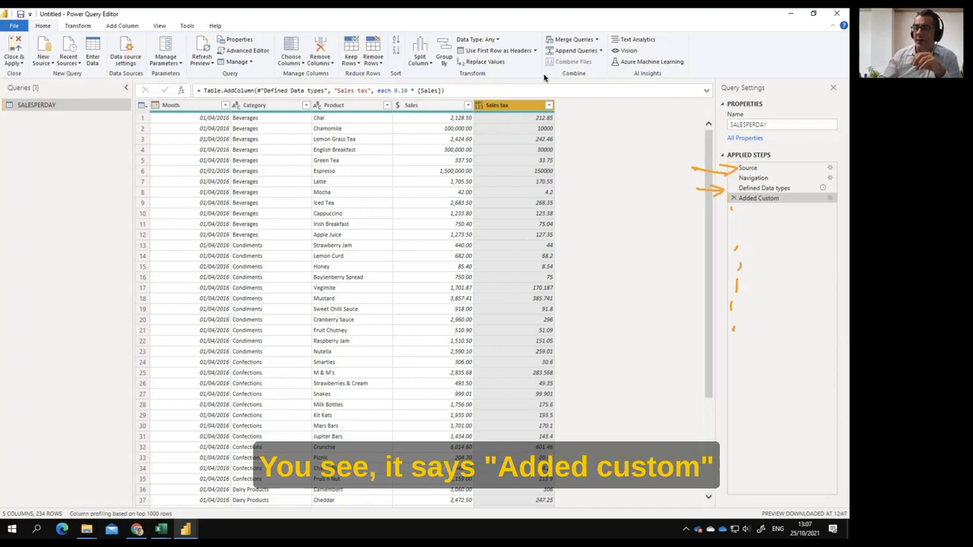
pyautogui.rightClick(777, 199)
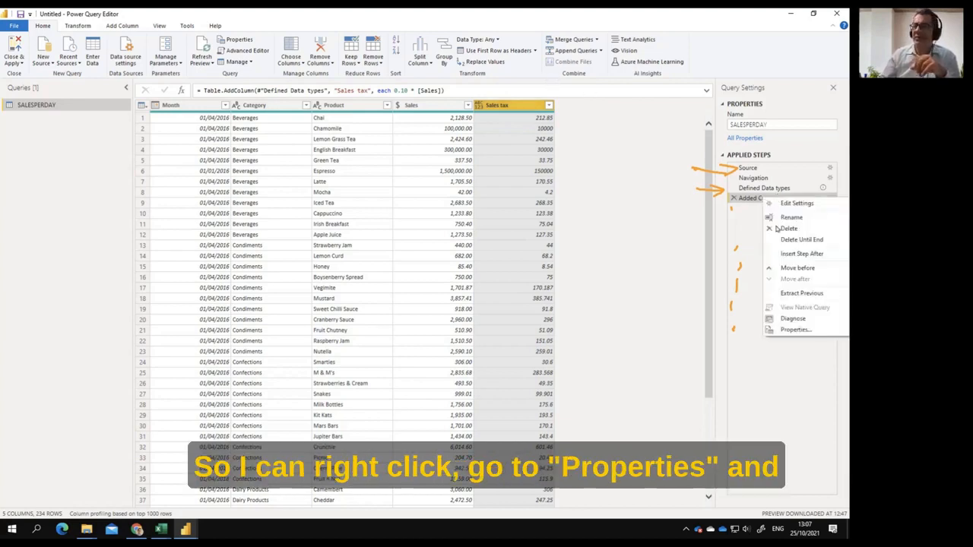
pyautogui.click(827, 335)
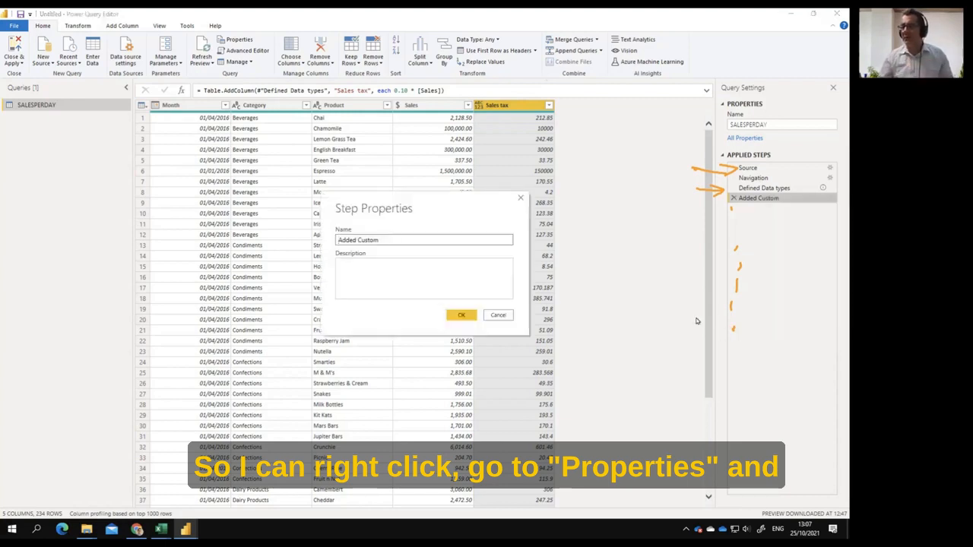
pyautogui.moveTo(424, 239); pyautogui.dragTo(317, 240)
pyautogui.write('Calculated Tax')
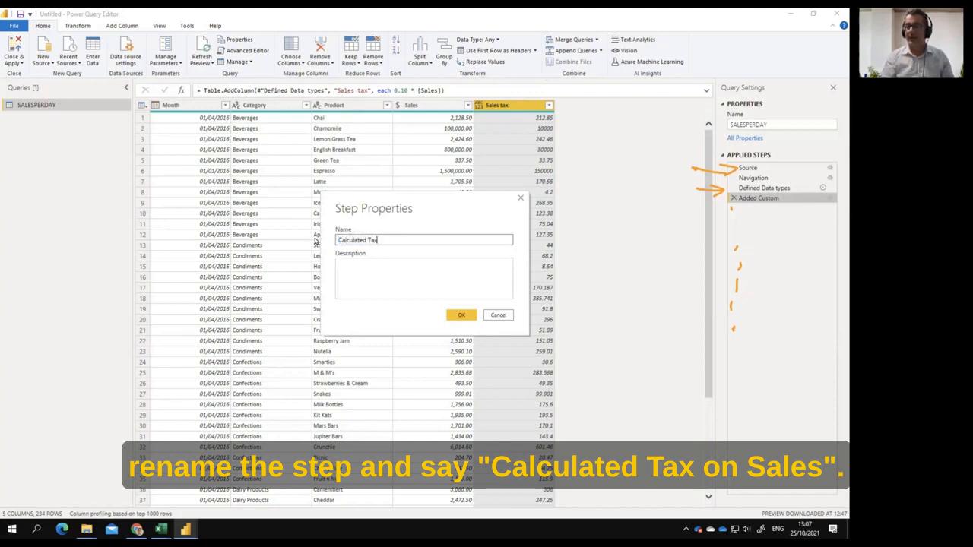
pyautogui.write(' on Sales')
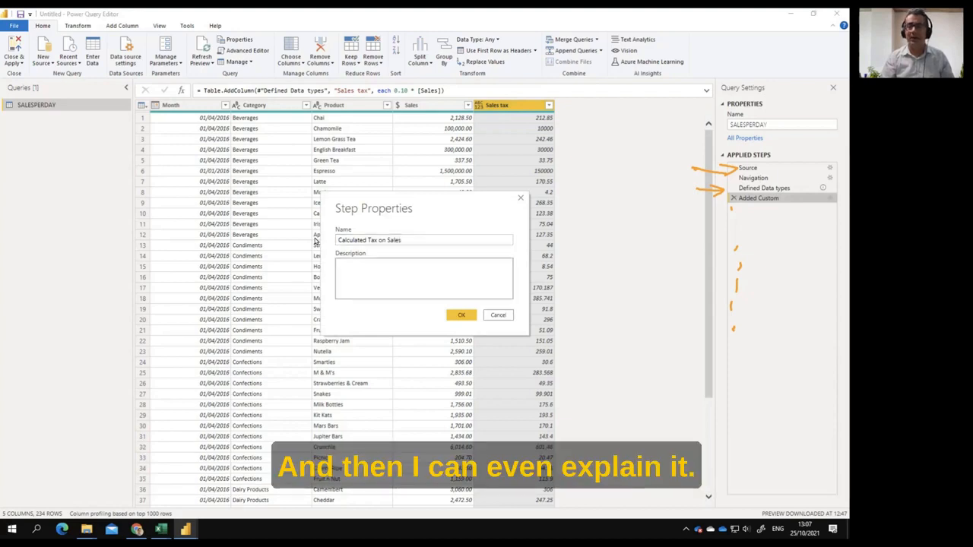
# Give the tax calculation step the description "we apply a 10% tax on sales" and save its properties
pyautogui.press('Tab')
pyautogui.write('we apply a 10% tax on sales')
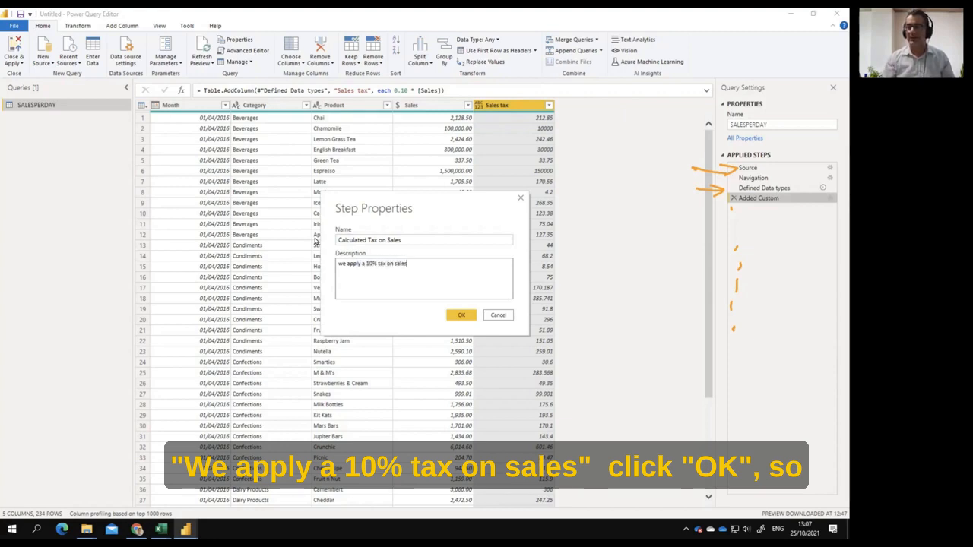
pyautogui.click(461, 315)
pyautogui.moveTo(753, 199)
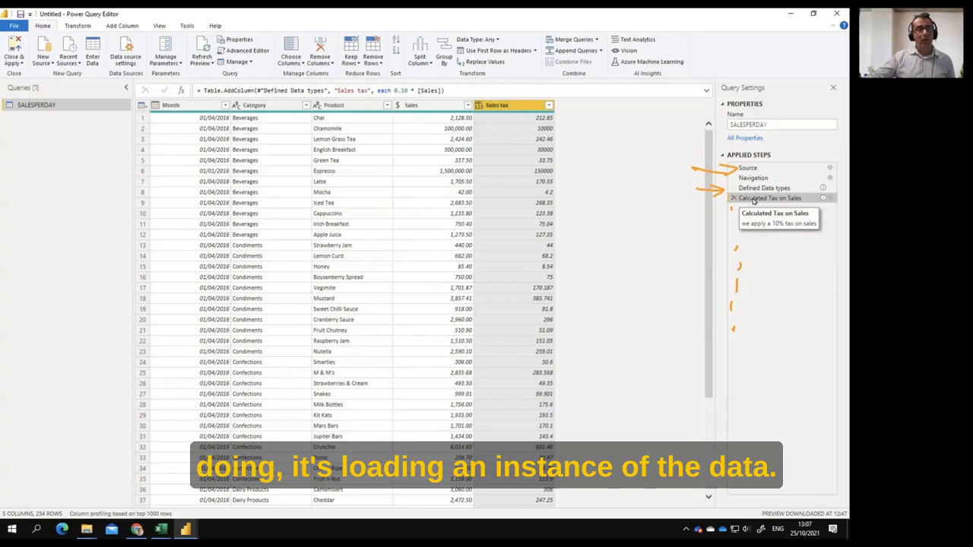
pyautogui.moveTo(38, 123)
pyautogui.mouseDown()
pyautogui.moveTo(38, 139)
pyautogui.moveTo(64, 138)
pyautogui.mouseUp()
pyautogui.moveTo(60, 133); pyautogui.dragTo(105, 137)
pyautogui.moveTo(108, 134)
pyautogui.mouseDown()
pyautogui.moveTo(121, 132)
pyautogui.moveTo(31, 151)
pyautogui.mouseUp()
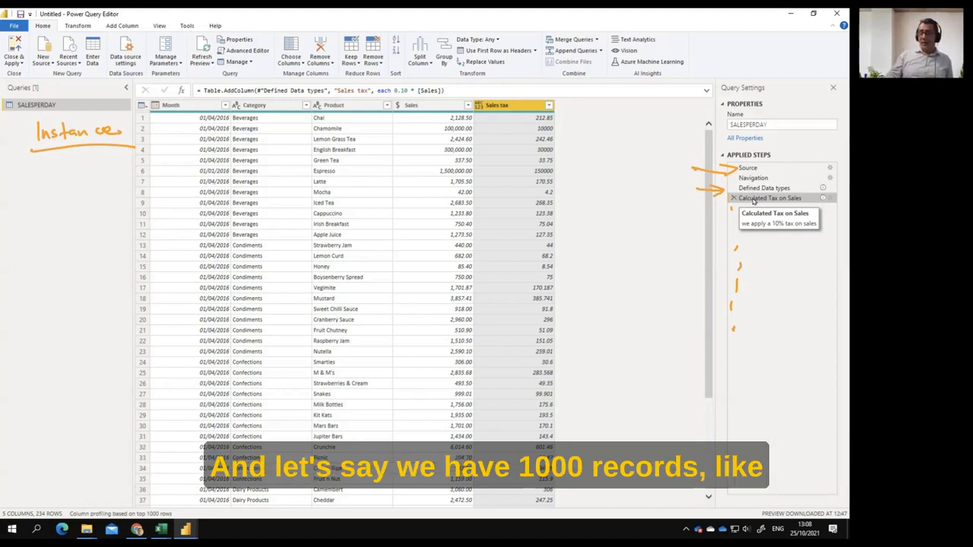
pyautogui.moveTo(53, 161)
pyautogui.mouseDown()
pyautogui.moveTo(49, 180)
pyautogui.moveTo(65, 161)
pyautogui.mouseUp()
pyautogui.moveTo(76, 161)
pyautogui.mouseDown()
pyautogui.moveTo(72, 170)
pyautogui.moveTo(79, 160)
pyautogui.mouseUp()
pyautogui.moveTo(91, 160); pyautogui.dragTo(48, 182)
pyautogui.moveTo(115, 162); pyautogui.dragTo(109, 176)
pyautogui.moveTo(106, 169); pyautogui.dragTo(116, 168)
pyautogui.moveTo(119, 173); pyautogui.dragTo(126, 166)
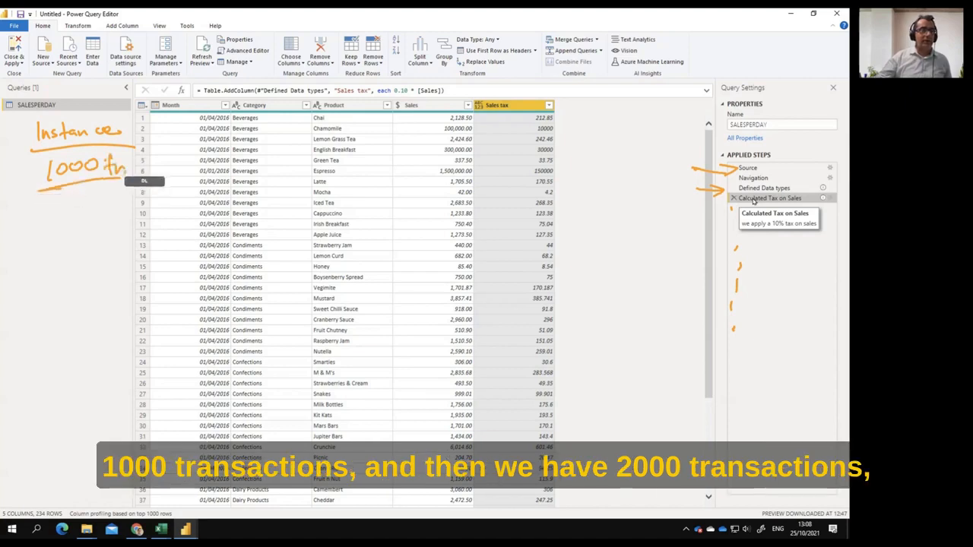
pyautogui.moveTo(56, 203)
pyautogui.mouseDown()
pyautogui.moveTo(68, 215)
pyautogui.moveTo(78, 205)
pyautogui.mouseUp()
pyautogui.moveTo(90, 204); pyautogui.dragTo(99, 205)
pyautogui.moveTo(112, 199)
pyautogui.mouseDown()
pyautogui.moveTo(111, 215)
pyautogui.moveTo(123, 204)
pyautogui.moveTo(40, 226)
pyautogui.mouseUp()
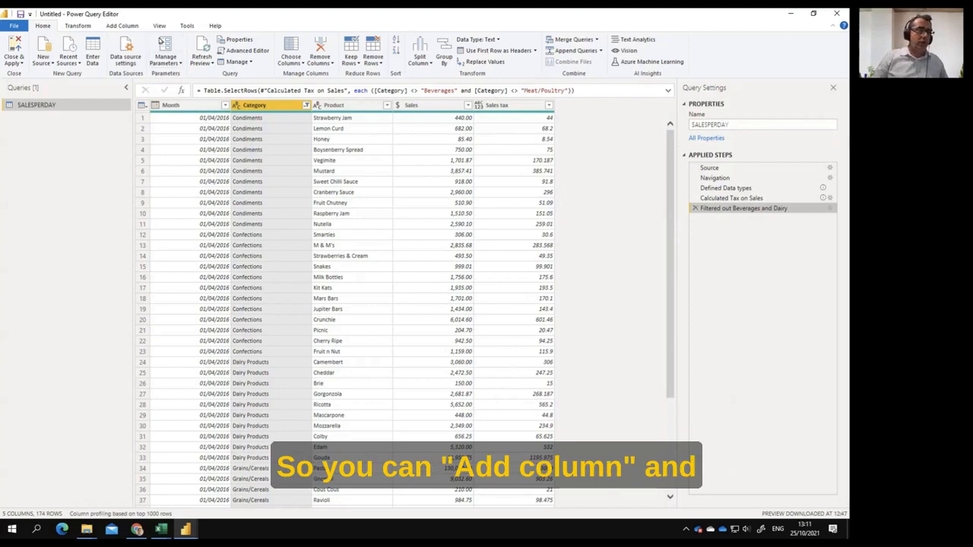
# Start a conditional column on the SALESPERDAY query and name it "Volume Discount"
pyautogui.scroll(-2, 160, 41)
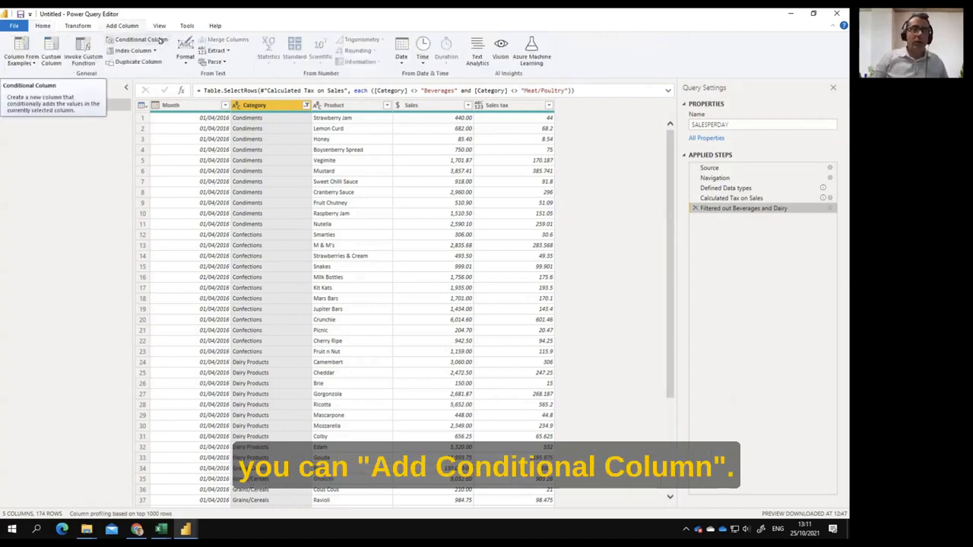
pyautogui.click(160, 40)
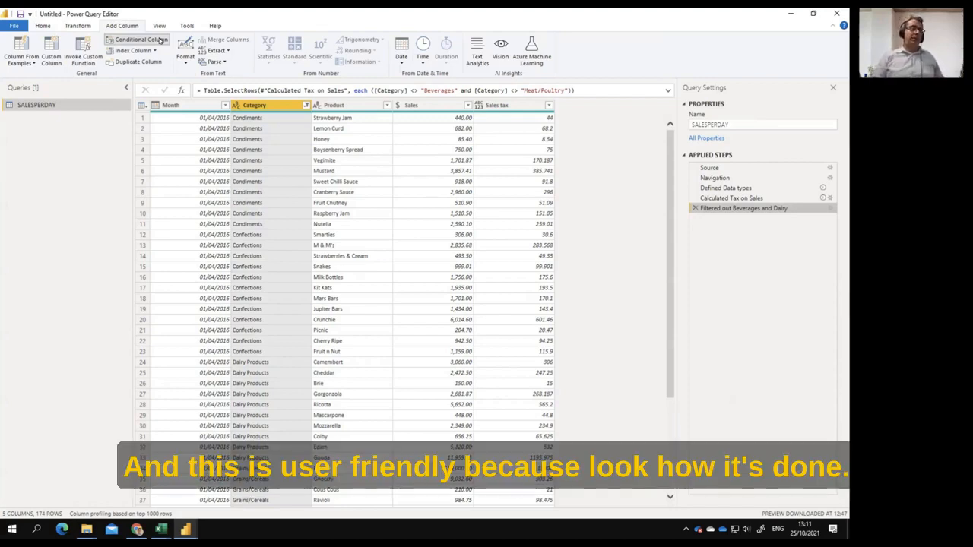
pyautogui.click(160, 39)
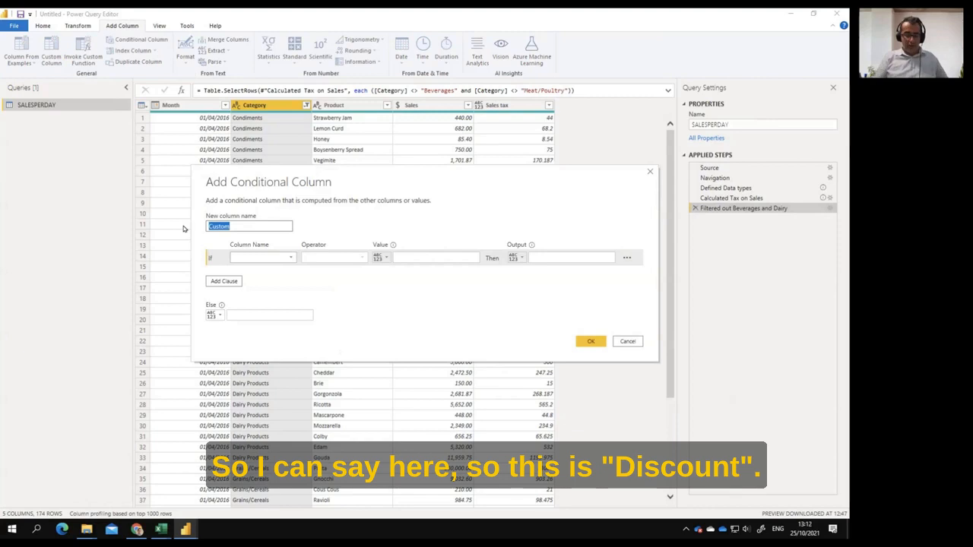
pyautogui.write('Discount')
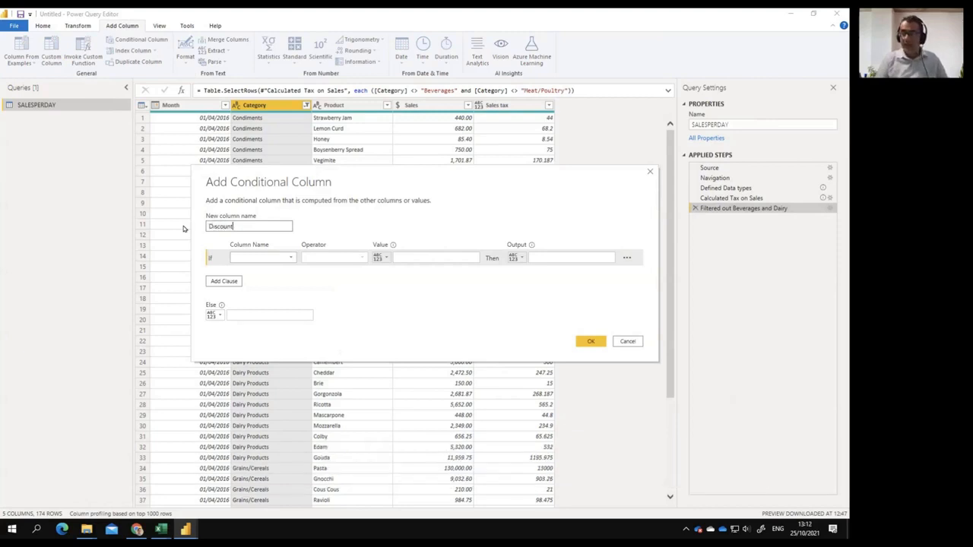
pyautogui.write('Volume')
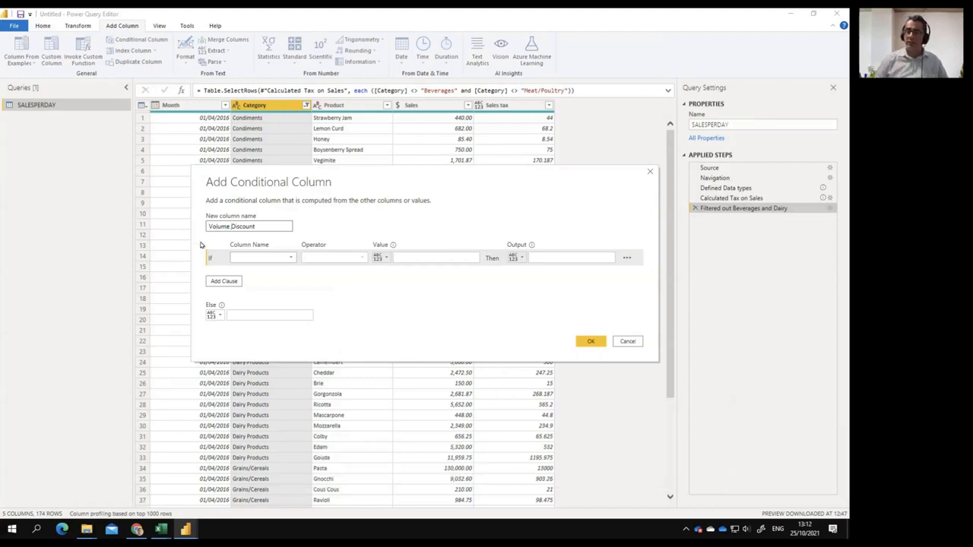
# Define the Volume Discount rule as 5% if Sales is greater than 1000, else 0, and add the column
pyautogui.click(259, 257)
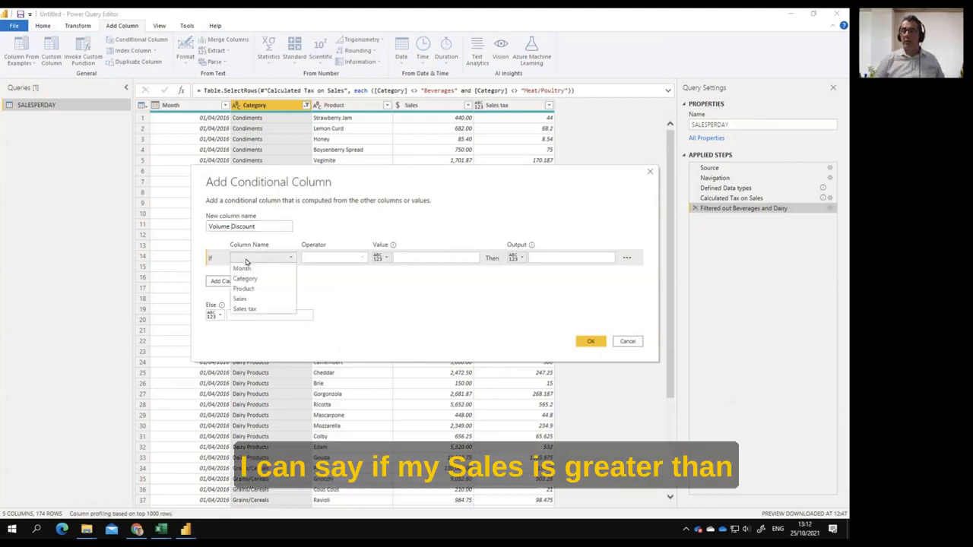
pyautogui.click(268, 299)
pyautogui.click(335, 259)
pyautogui.click(349, 290)
pyautogui.click(402, 257)
pyautogui.write('1000')
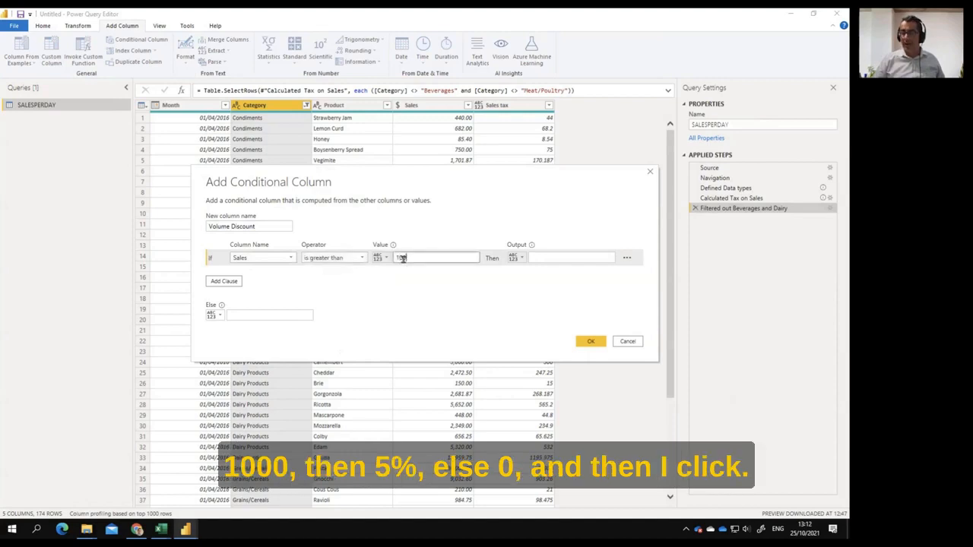
pyautogui.click(541, 258)
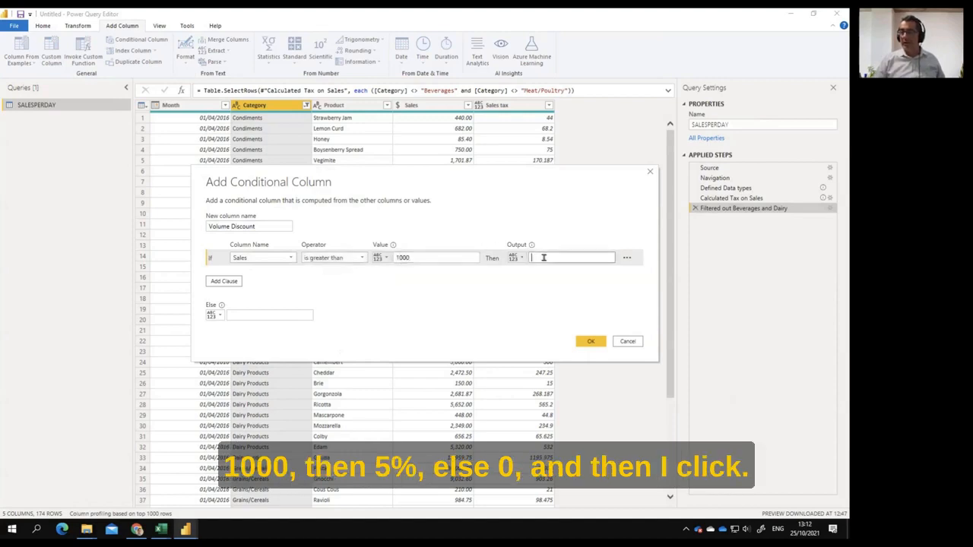
pyautogui.write('5%')
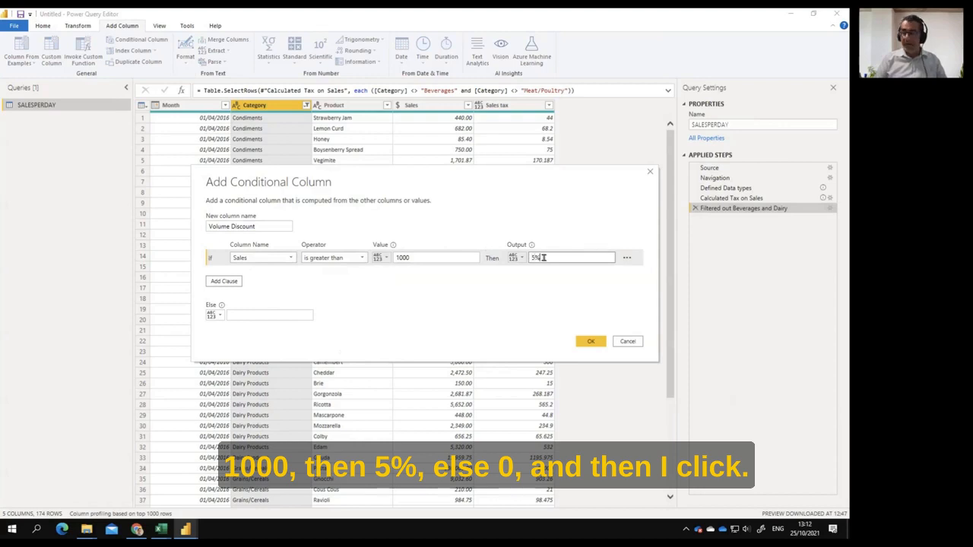
pyautogui.click(296, 314)
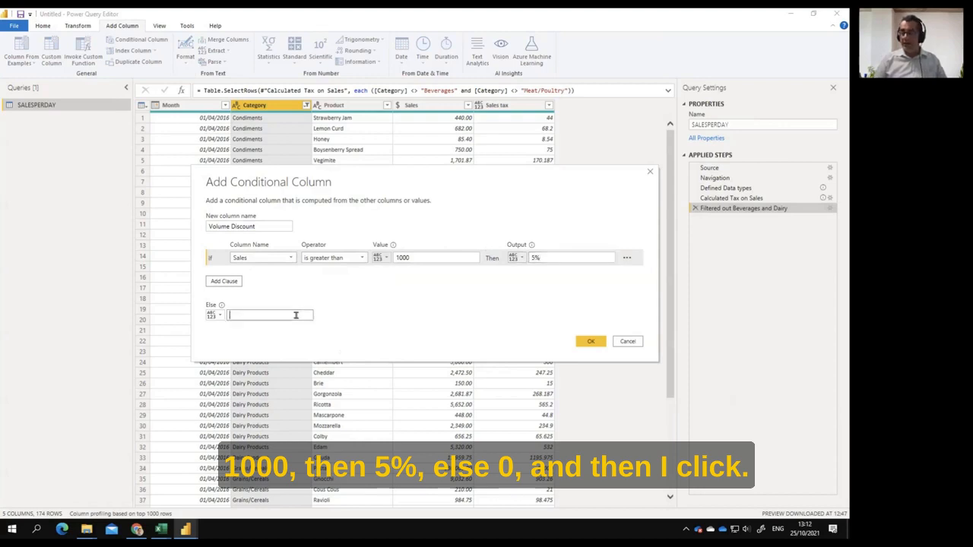
pyautogui.click(591, 341)
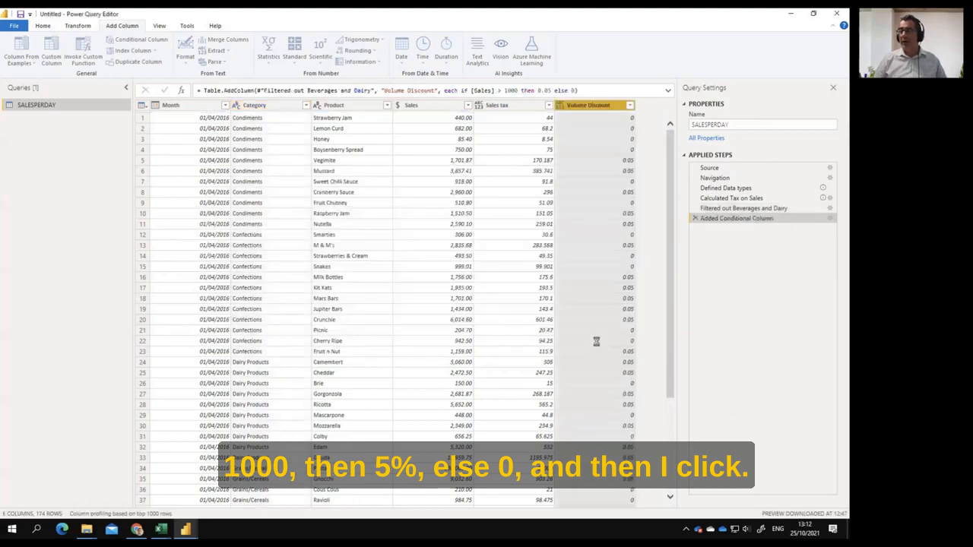
# Change the data type of the Volume Discount column to Percentage
pyautogui.click(561, 104)
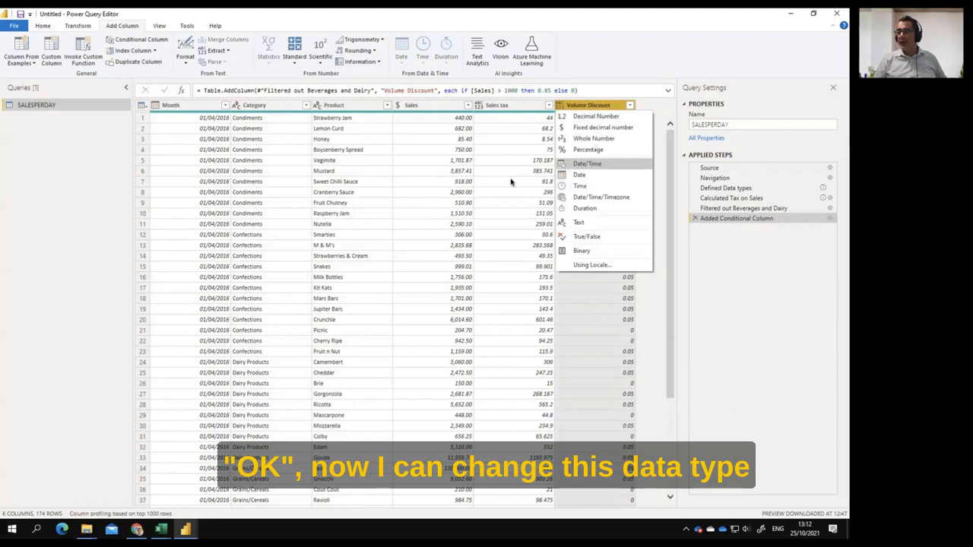
pyautogui.click(601, 149)
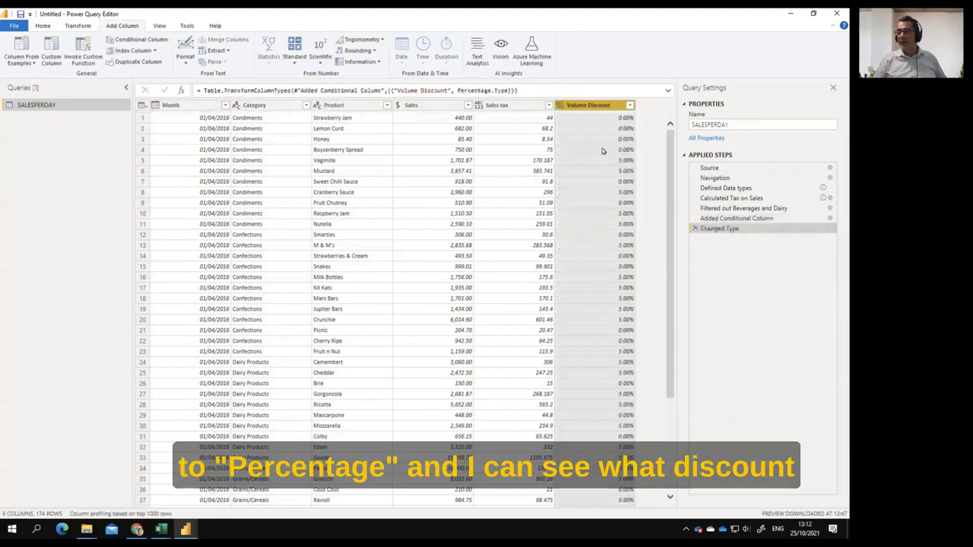